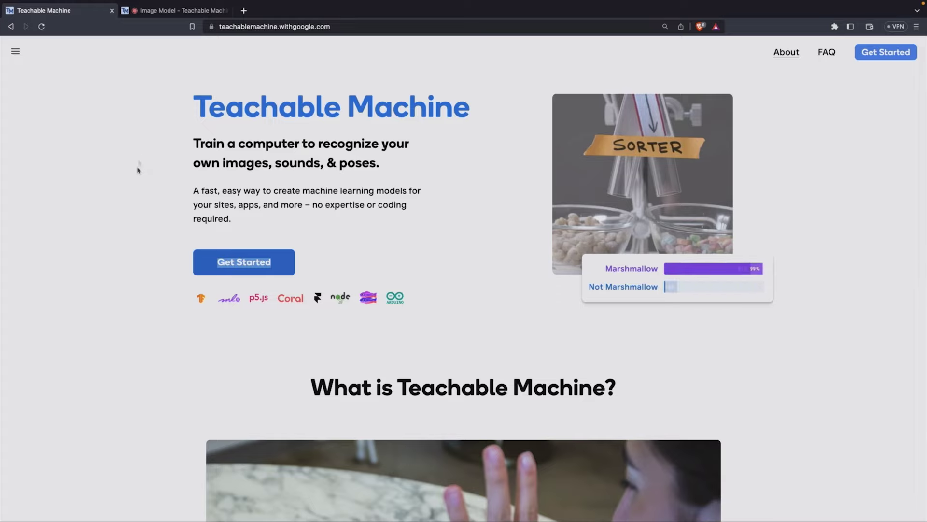
Scroll down past the intro video to the Gather, Train and Export steps
scroll(136, 198, down, 6)
scroll(137, 198, up, 6)
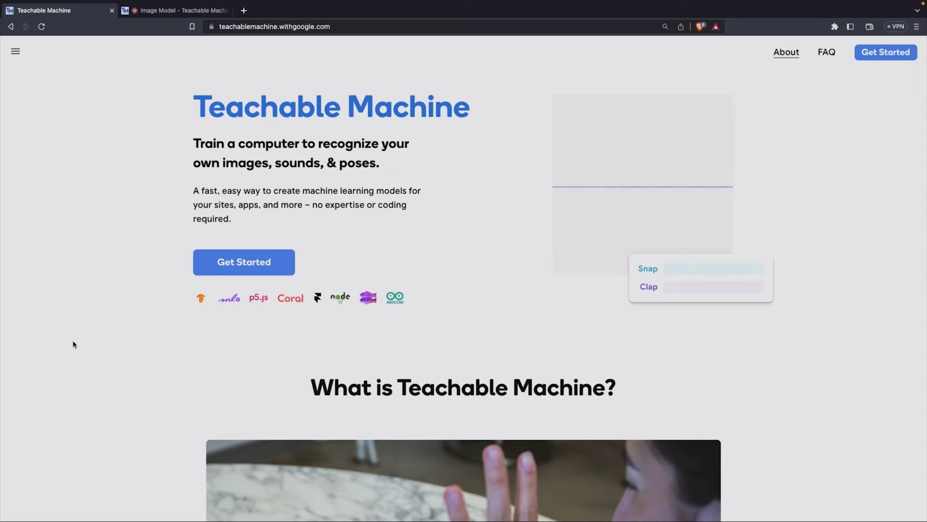
scroll(122, 352, down, 2)
scroll(123, 352, down, 5)
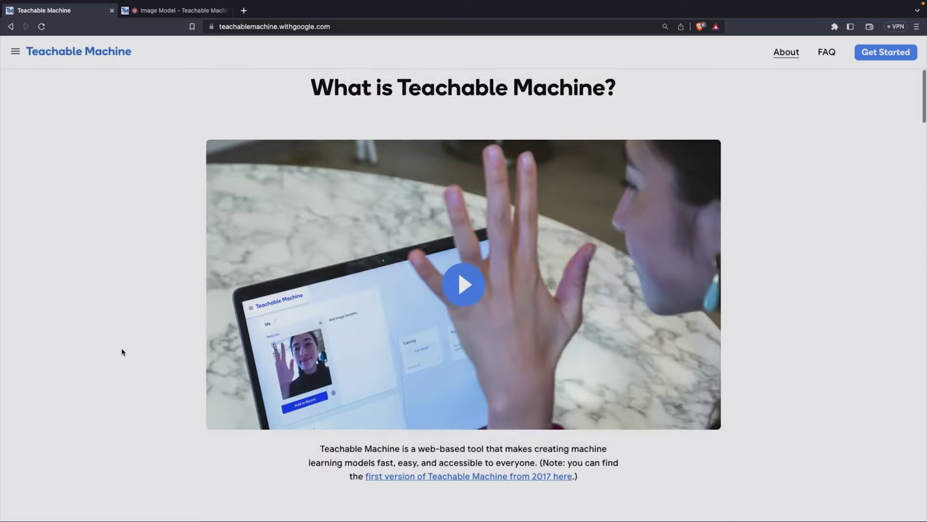
scroll(191, 358, down, 7)
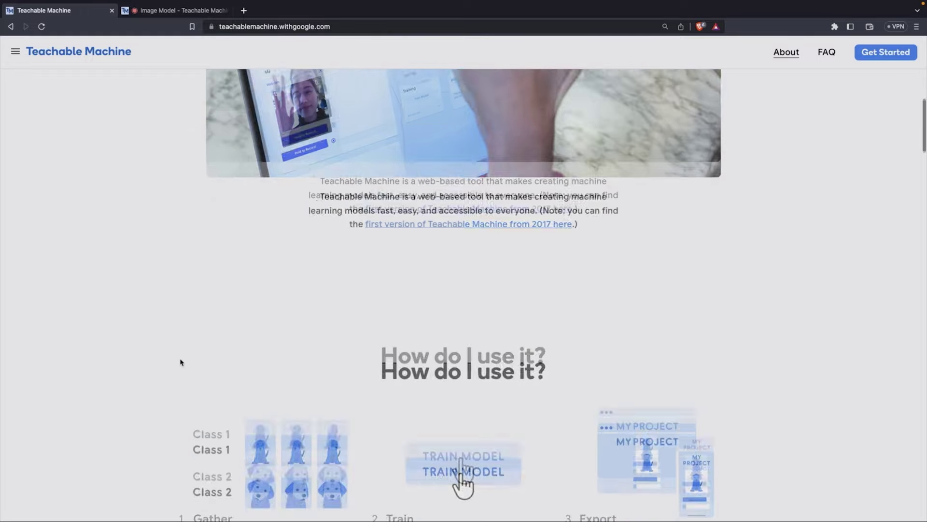
scroll(182, 362, down, 2)
scroll(182, 362, up, 1)
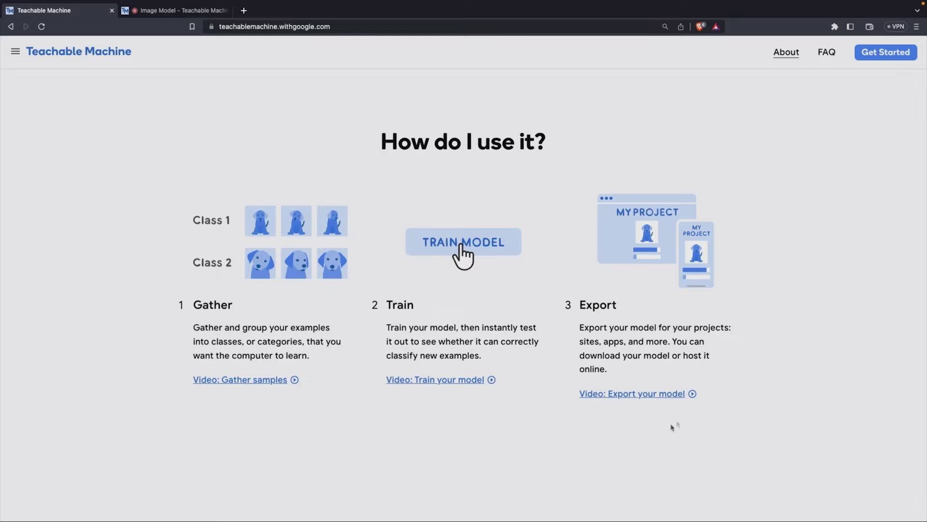
Scroll to Made with Teachable Machine and briefly highlight the Bananameter line about ripe bananas
scroll(616, 444, down, 9)
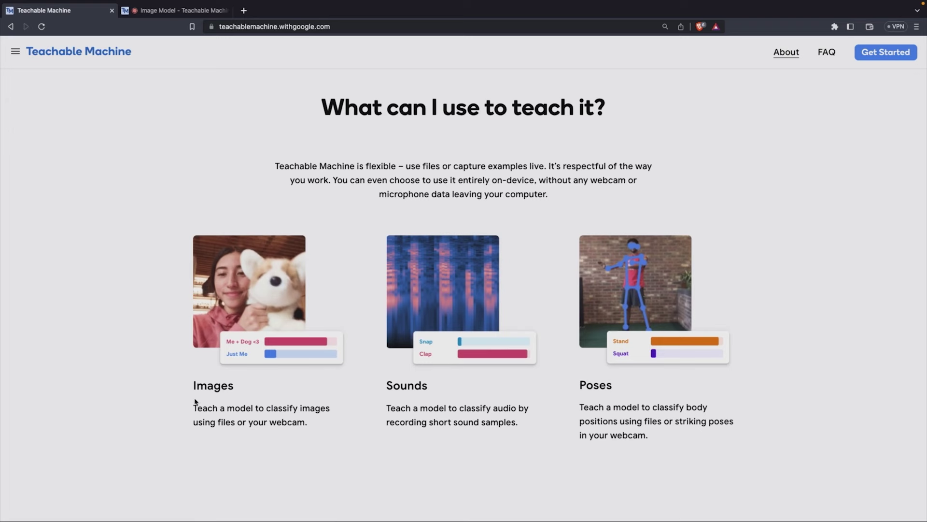
scroll(195, 401, down, 10)
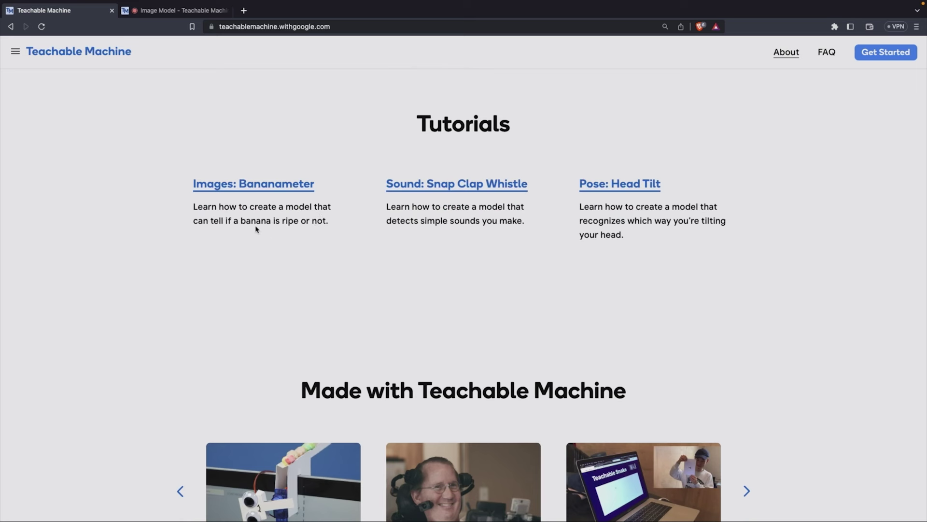
drag(228, 220, 340, 222)
click(333, 229)
Scroll down to the More questions? footer, then return to the Image Model project
scroll(286, 285, down, 5)
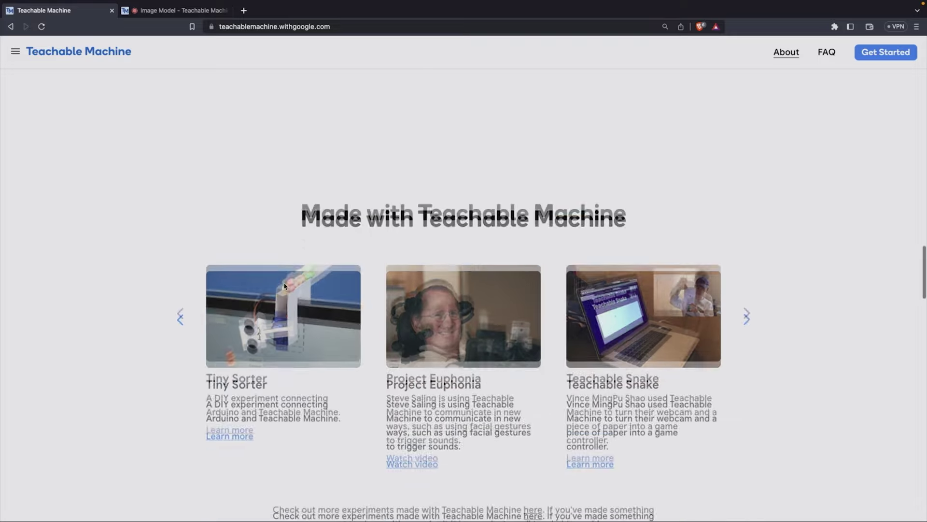
scroll(130, 371, down, 1)
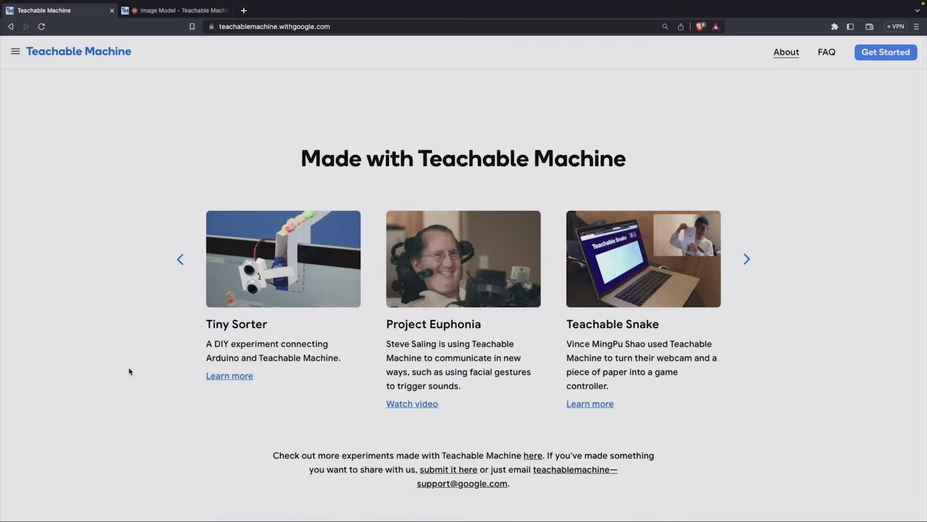
scroll(130, 371, down, 1)
scroll(129, 371, down, 1)
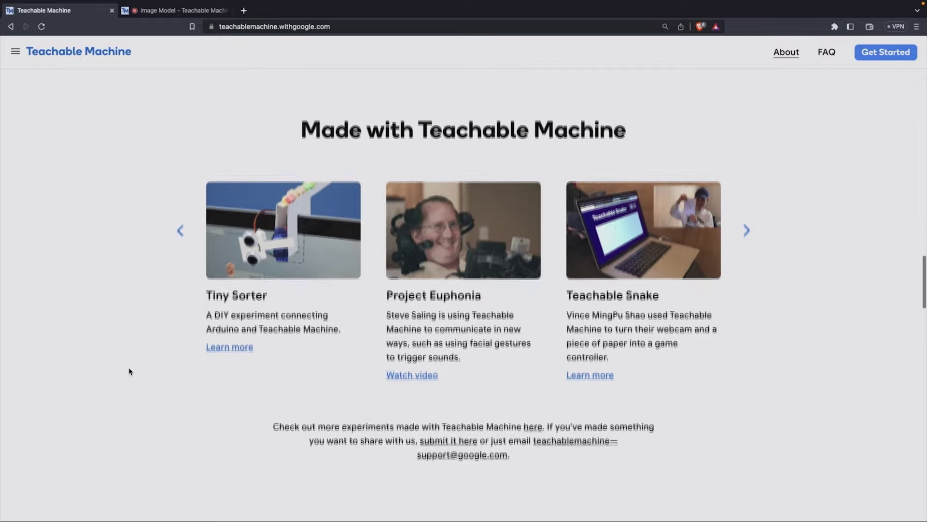
scroll(130, 371, down, 15)
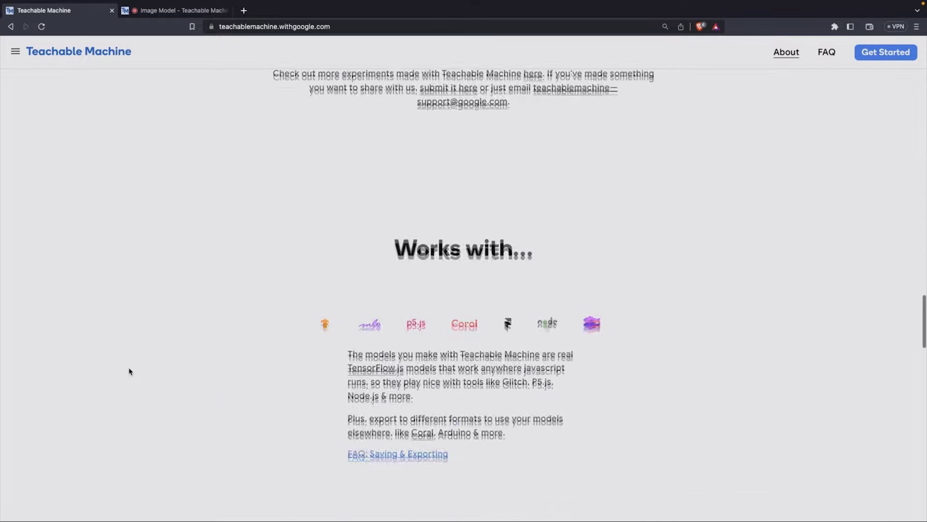
scroll(129, 371, down, 12)
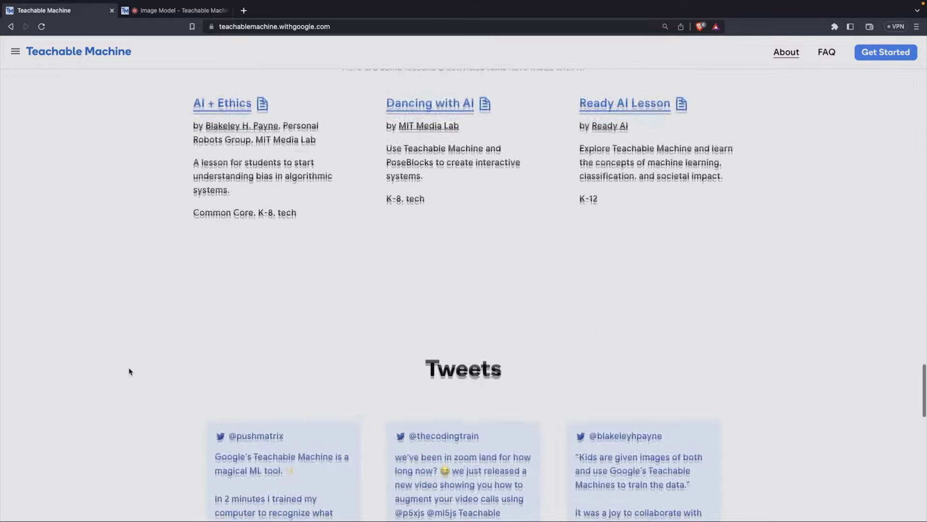
scroll(129, 371, down, 12)
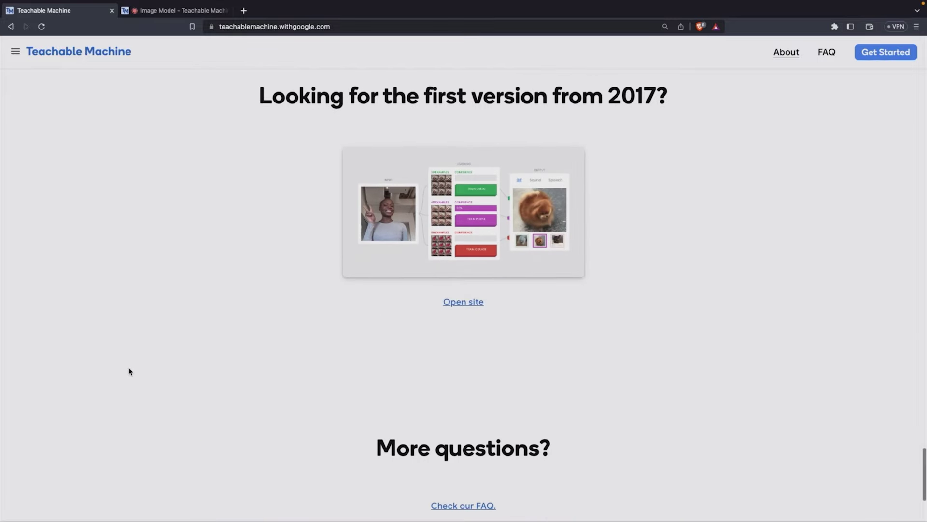
scroll(130, 371, down, 4)
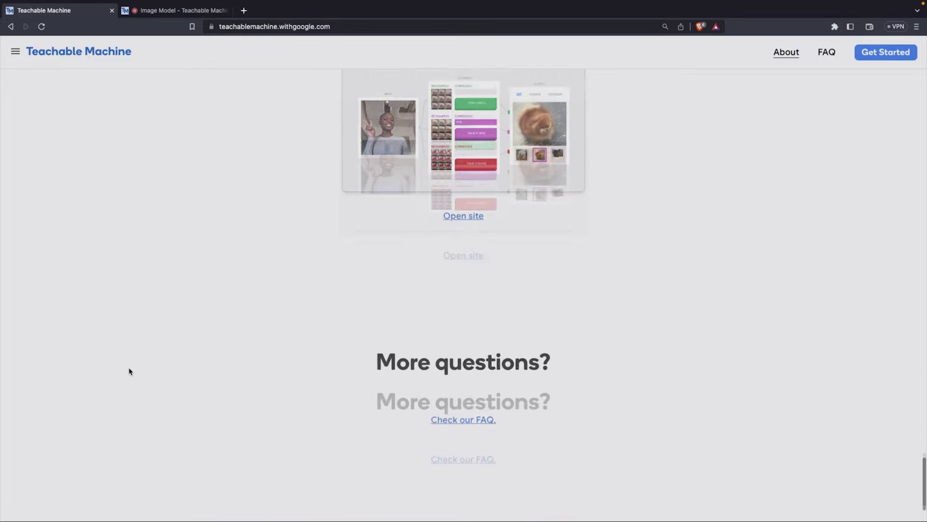
click(180, 13)
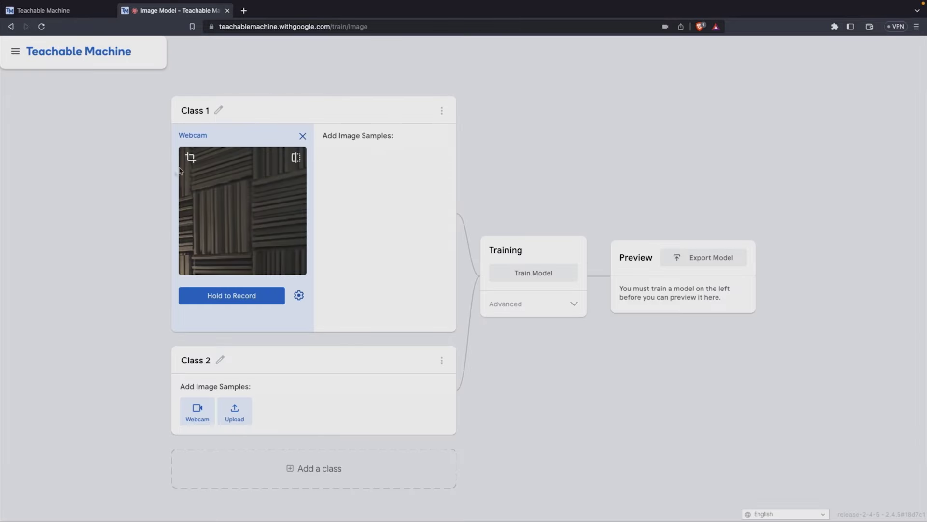
Crop Class 1's webcam preview to the area where the banana is held
click(190, 158)
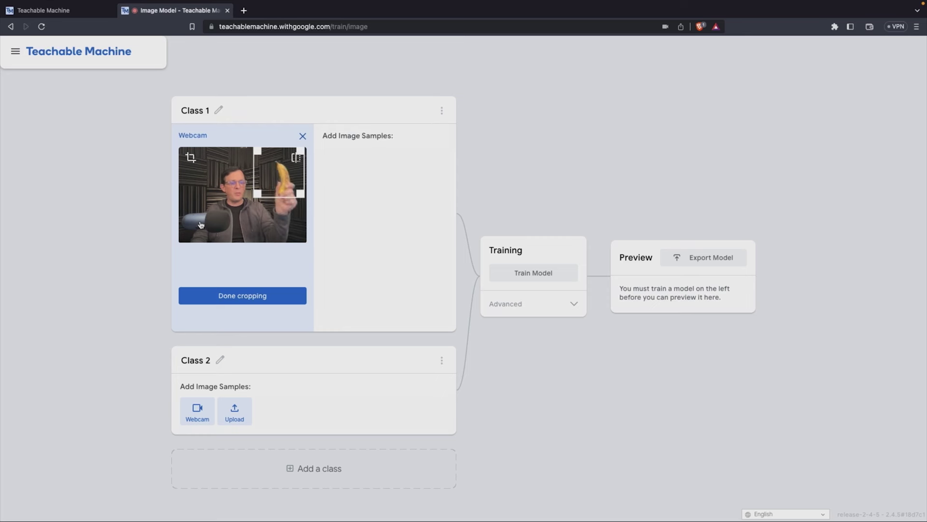
click(211, 302)
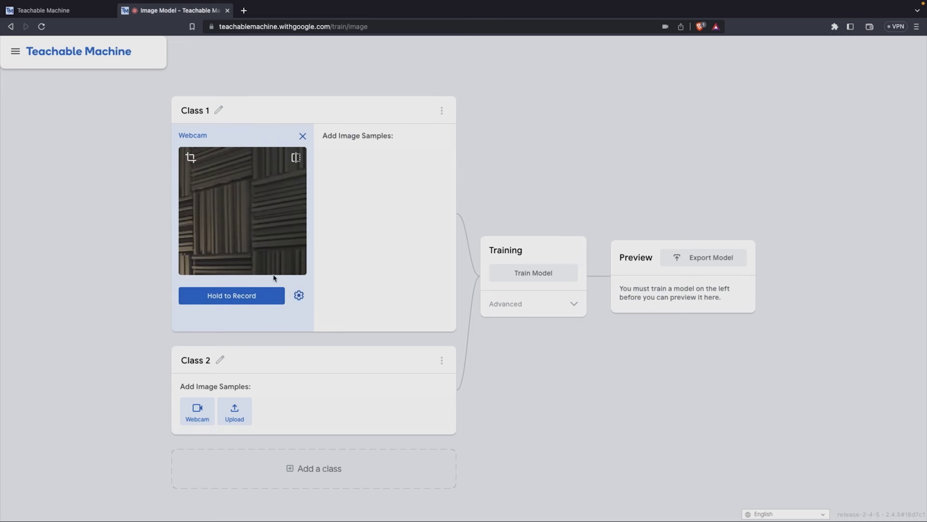
Rename Class 1 to 'Green Banana'
click(220, 111)
text(Green Banana)
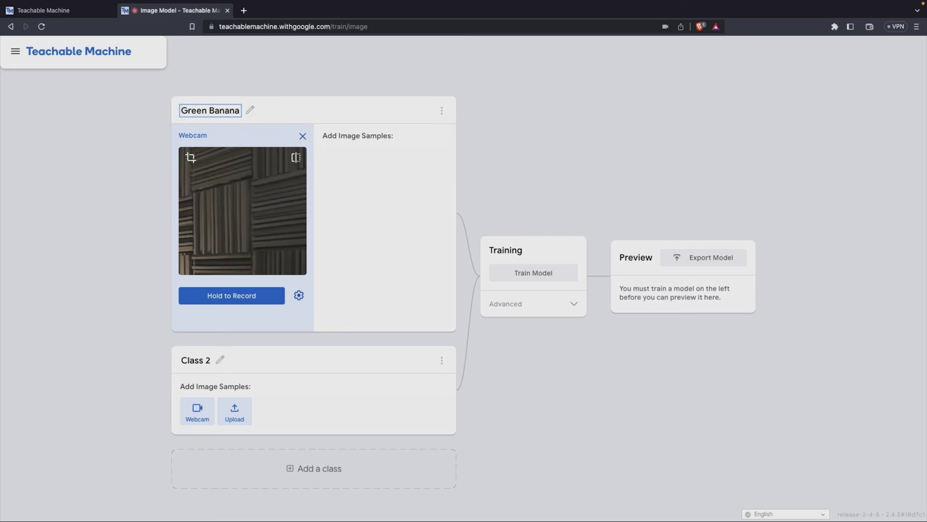
click(358, 211)
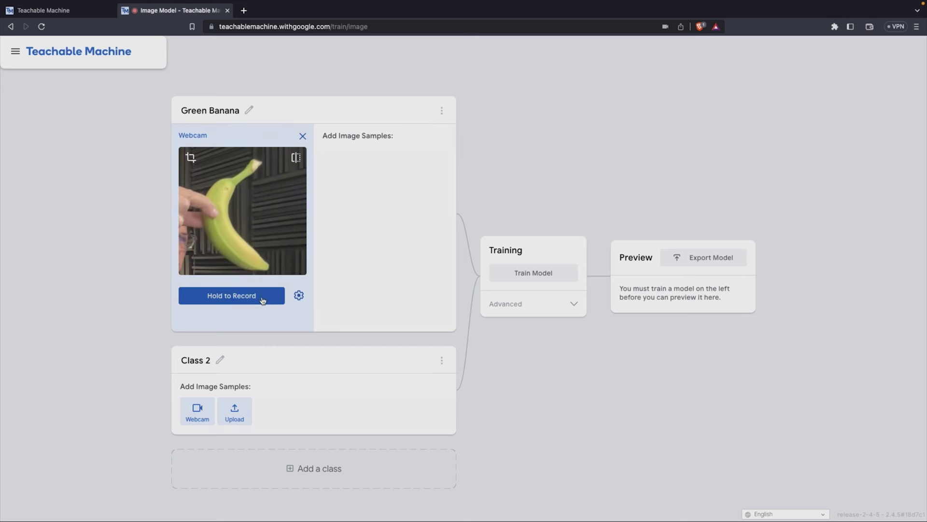
Record 373 webcam images of the green banana into the Green Banana class
drag(263, 300, 262, 300)
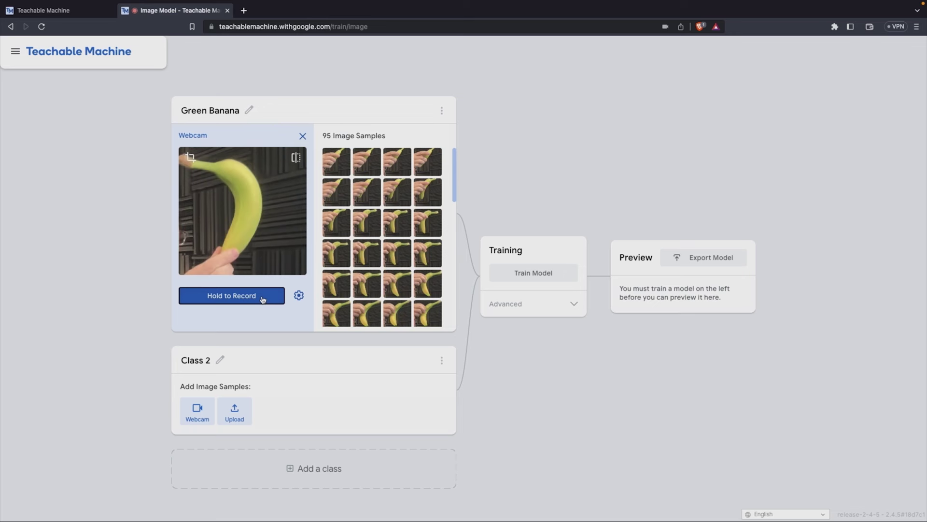
drag(262, 300, 262, 300)
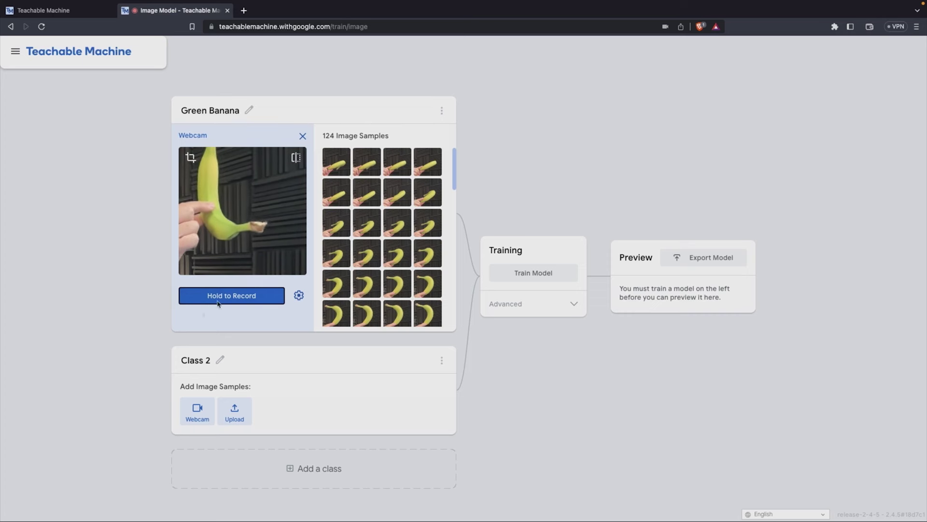
drag(242, 296, 241, 297)
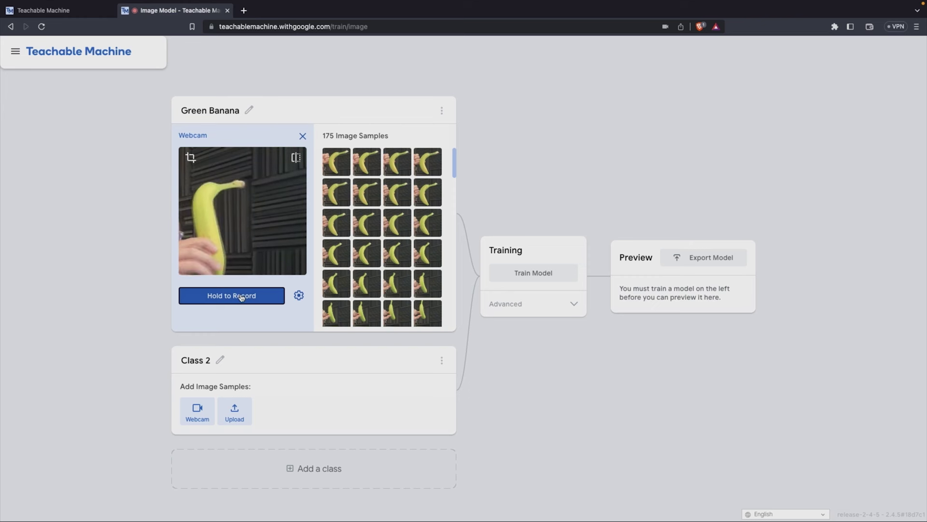
drag(242, 297, 242, 296)
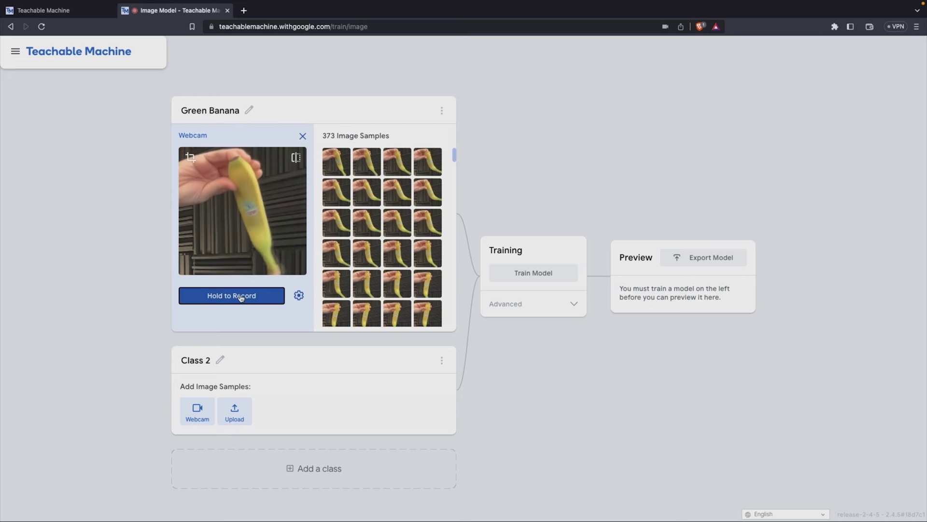
mouse_move(439, 175)
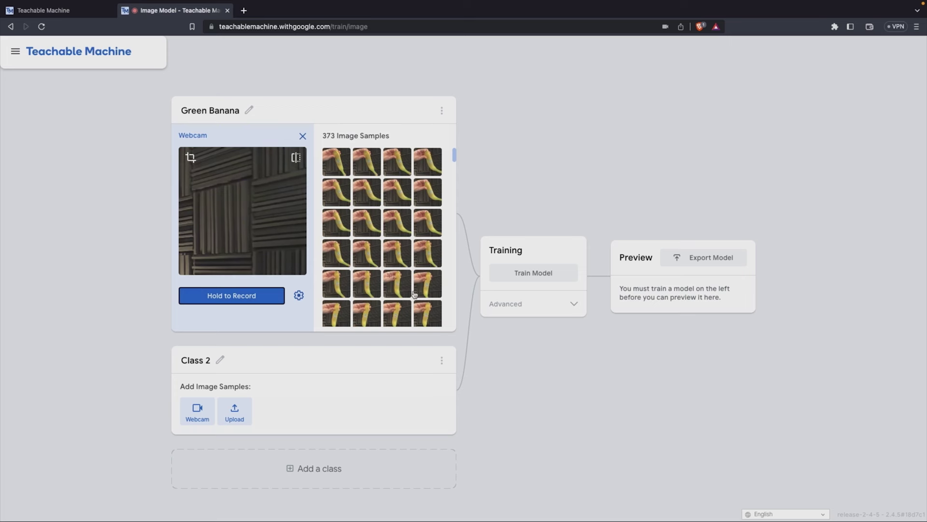
Rename the second class to 'Ripe Banana'
click(208, 360)
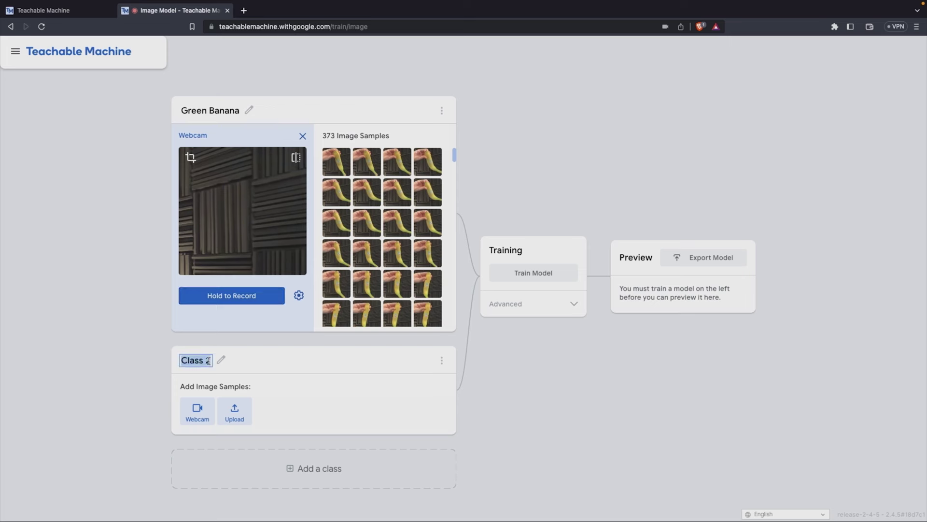
text(Ripe Banana)
click(114, 385)
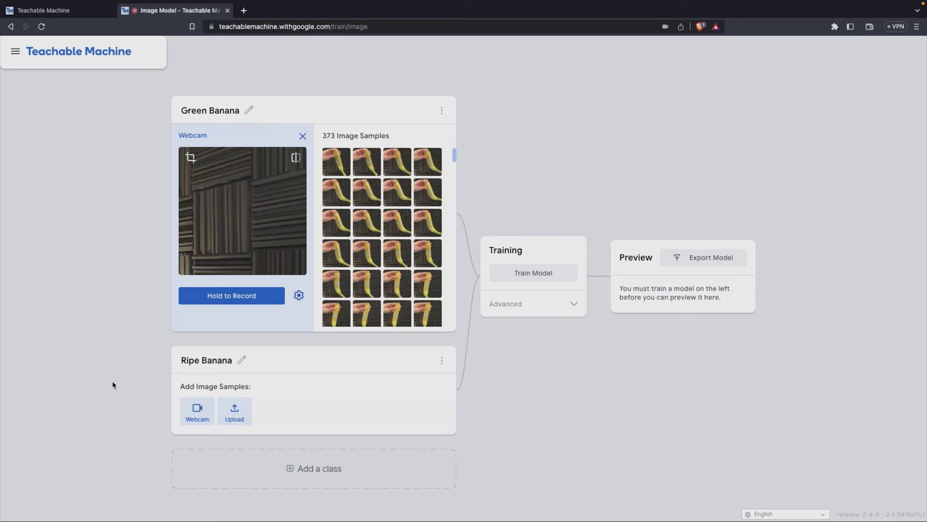
Turn on the Ripe Banana webcam and crop it to a small upper-right square
click(203, 413)
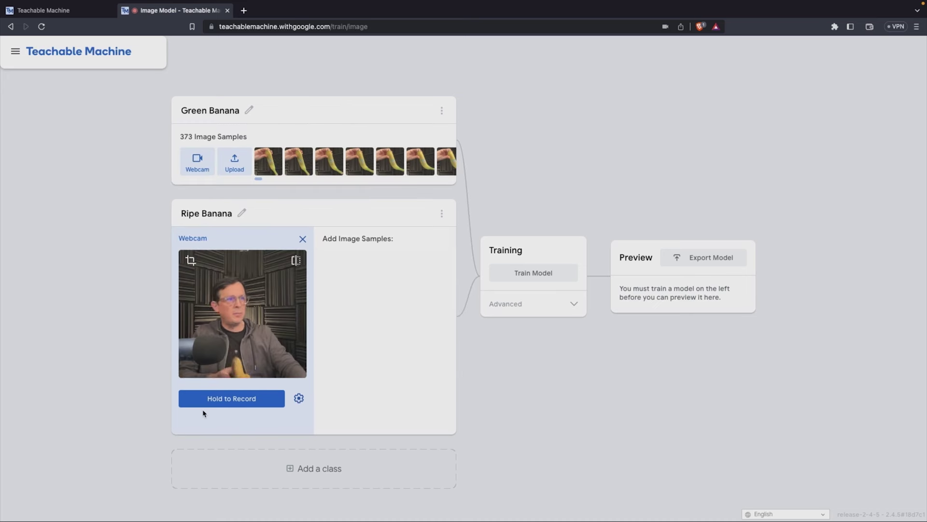
click(191, 260)
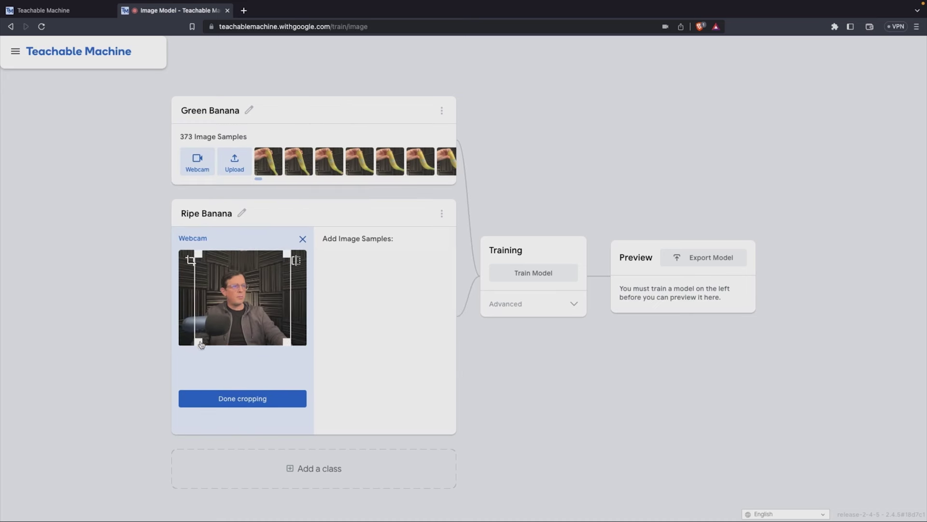
drag(200, 343, 258, 297)
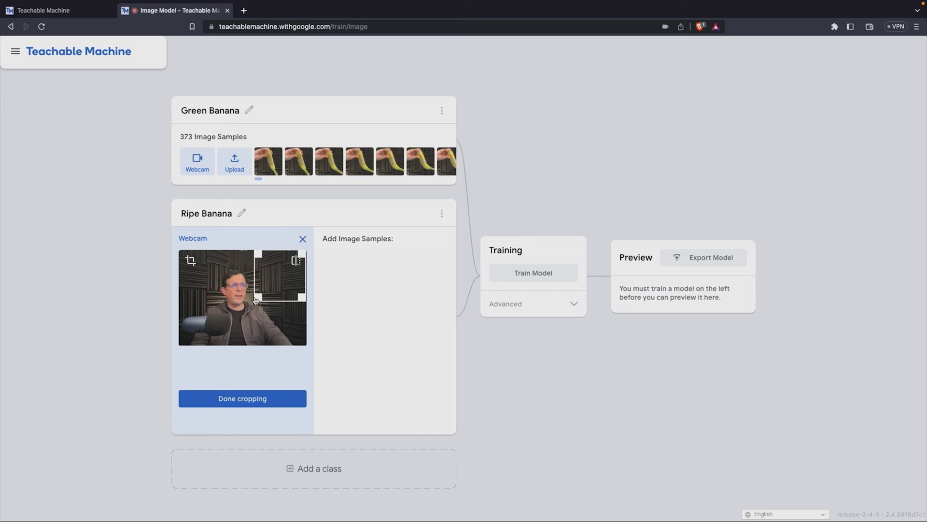
click(219, 398)
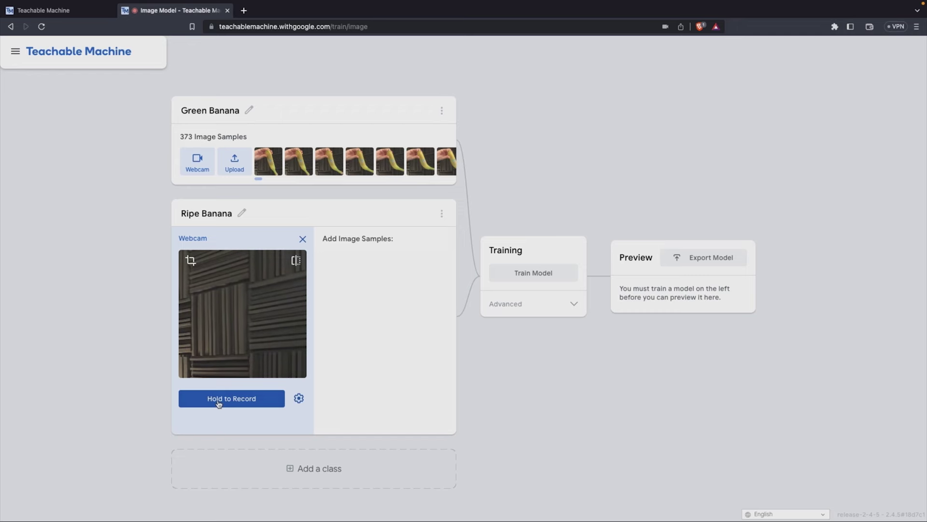
Record 291 webcam images of the ripe banana into the Ripe Banana class
drag(219, 404, 219, 403)
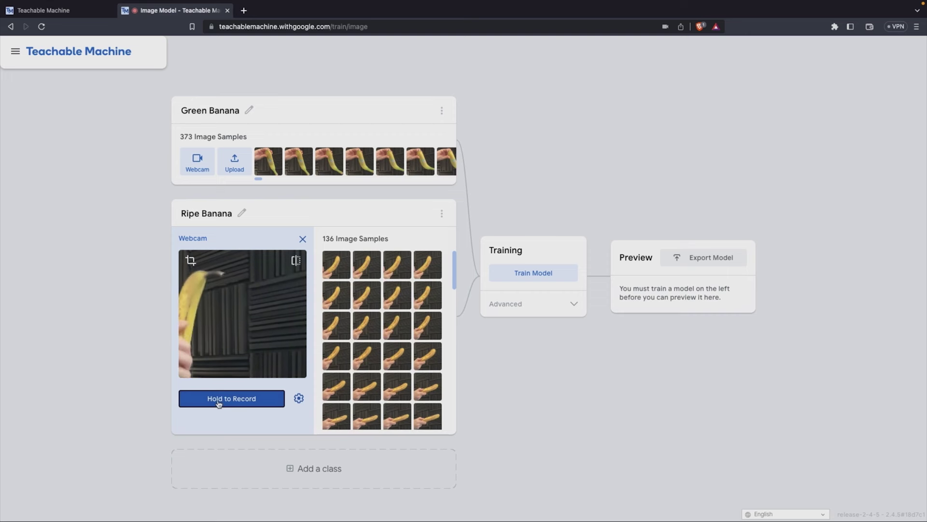
drag(218, 403, 218, 404)
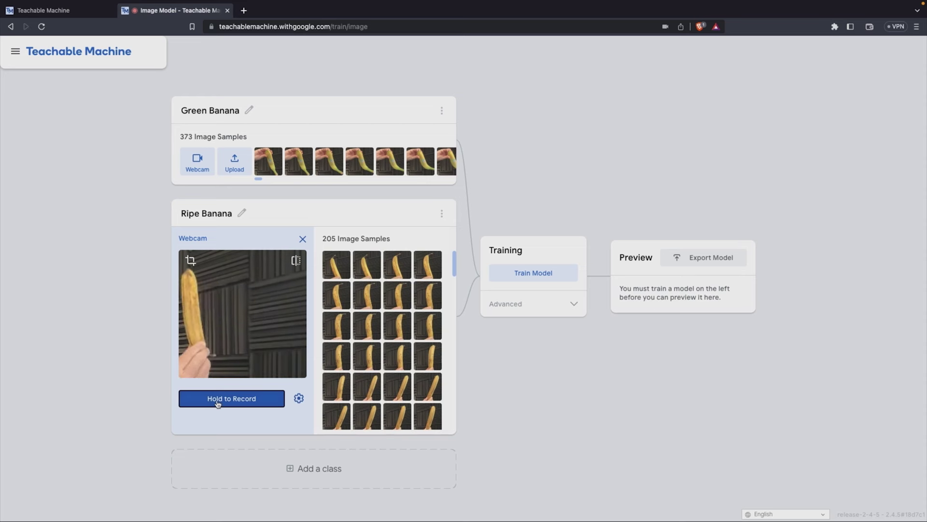
click(218, 404)
drag(217, 404, 218, 403)
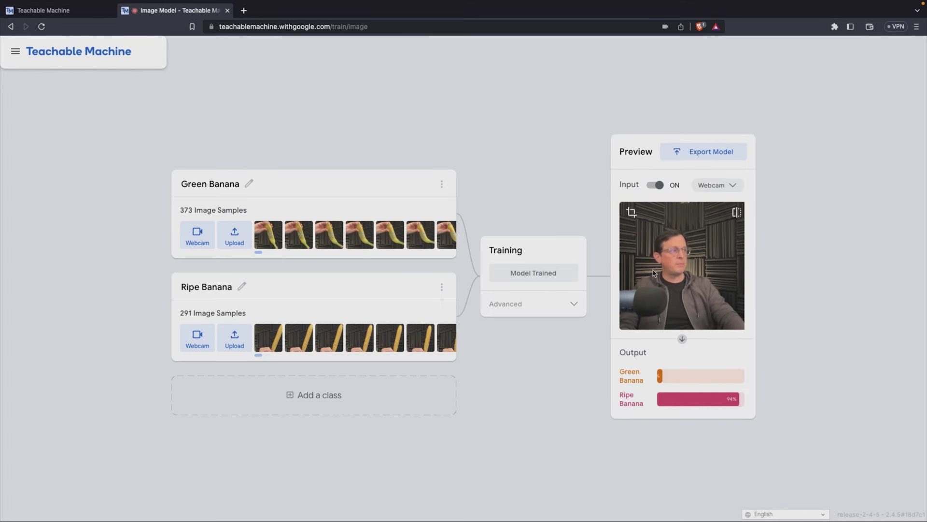
With the model trained, start cropping the Preview panel's webcam image
click(632, 213)
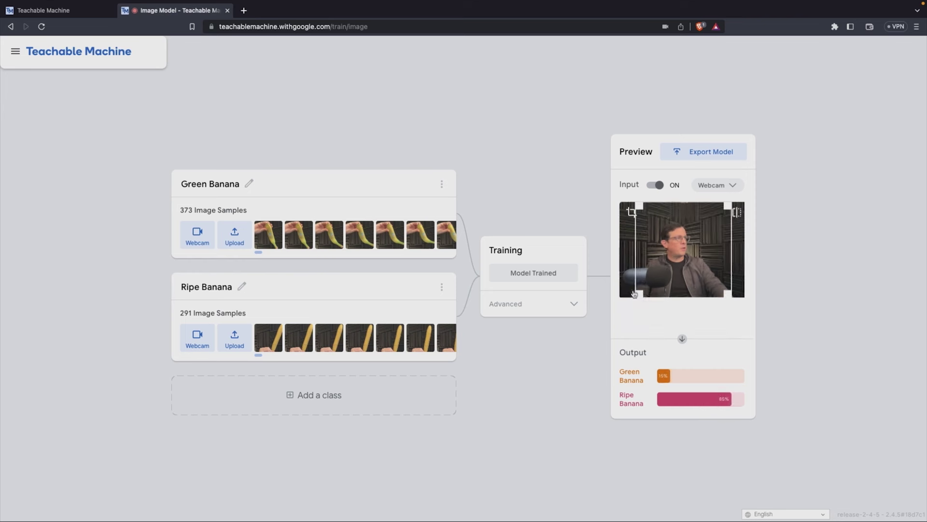
Crop the preview to the upper-right, verify 100% Green Banana, then turn off the webcam
drag(638, 293, 703, 211)
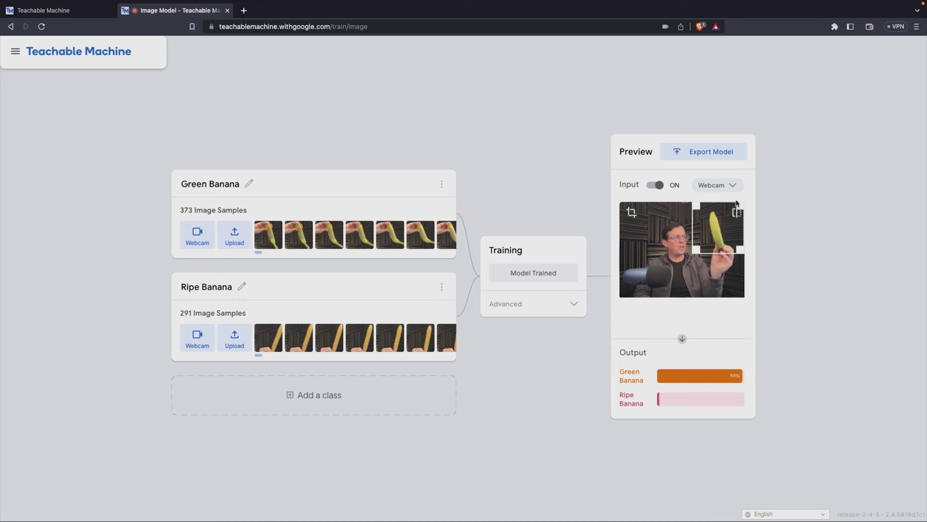
click(658, 185)
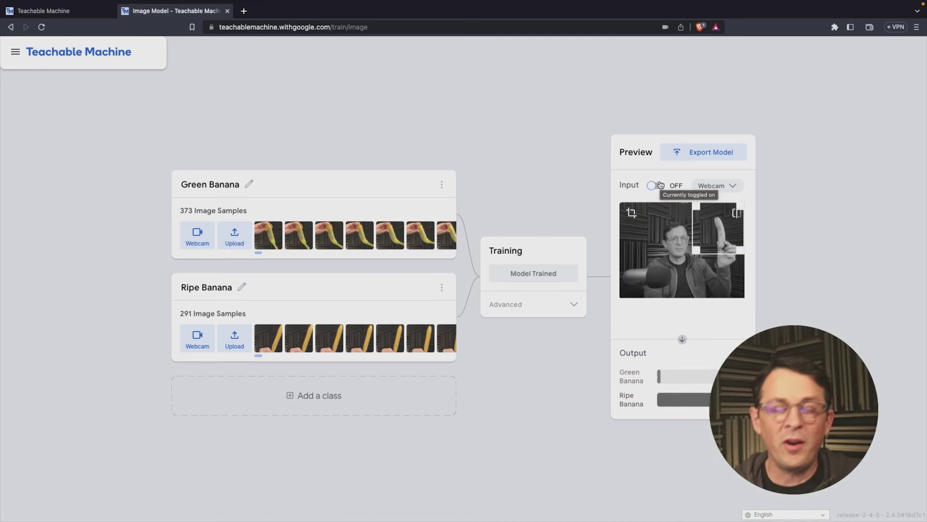